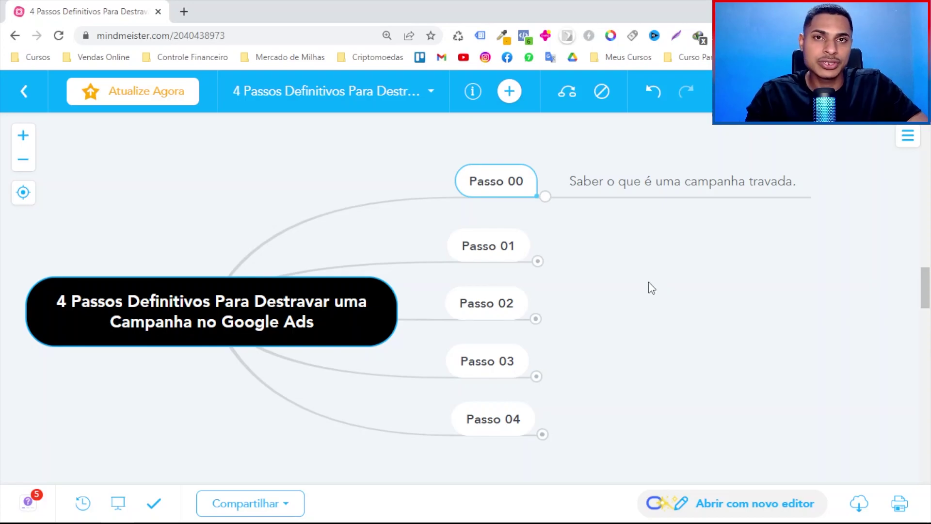
Switch to Google Ads and set the campaign report's date range to "Todo o período"
key("alt+Tab")
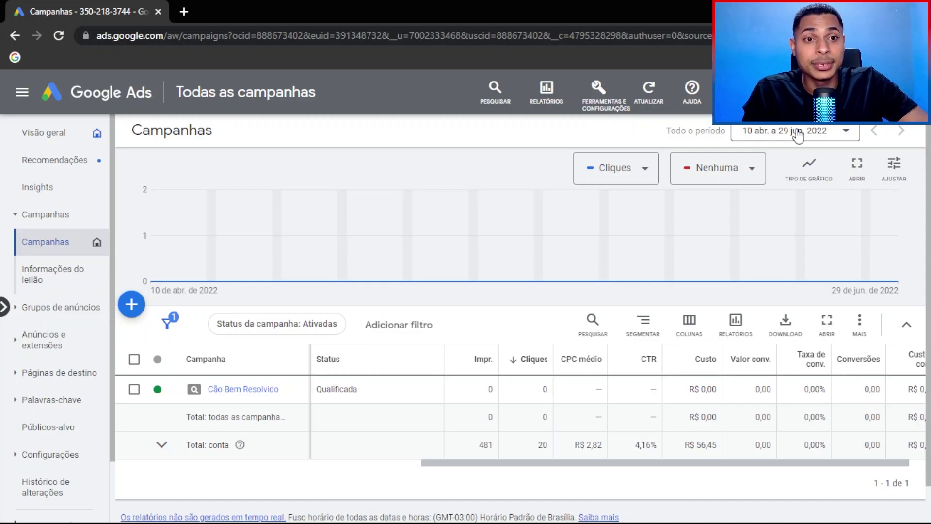
left_click(781, 137)
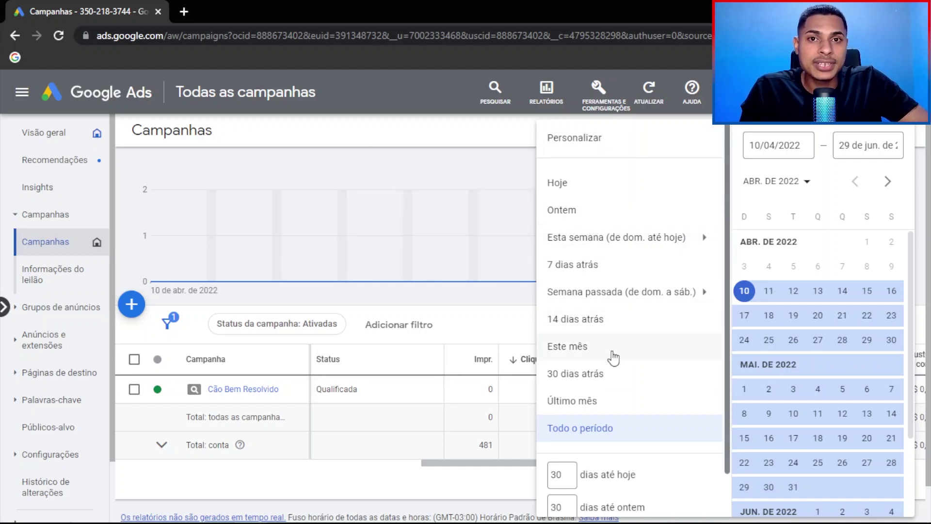
left_click(605, 430)
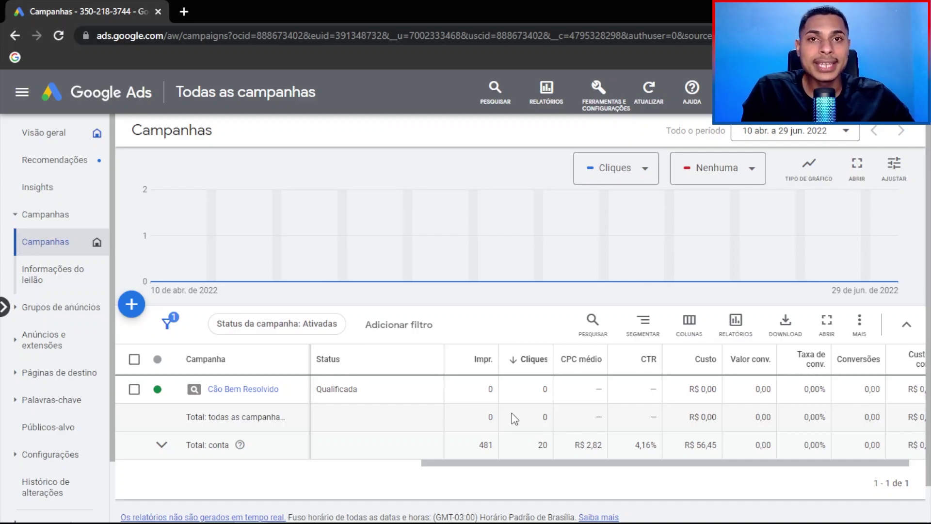
Examine the impressions and the other performance metrics in the row of the Cão Bem Resolvido campaign
mouse_move(483, 367)
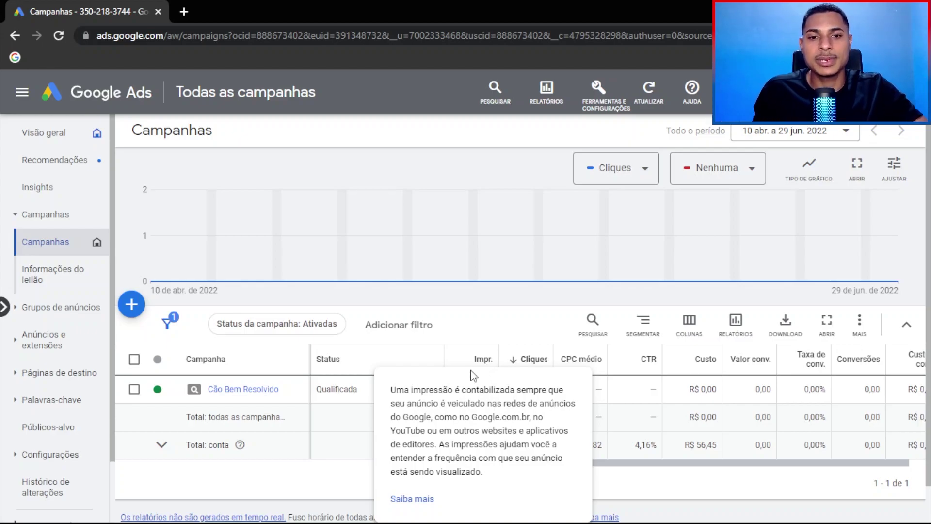
left_click_drag(474, 394, 501, 399)
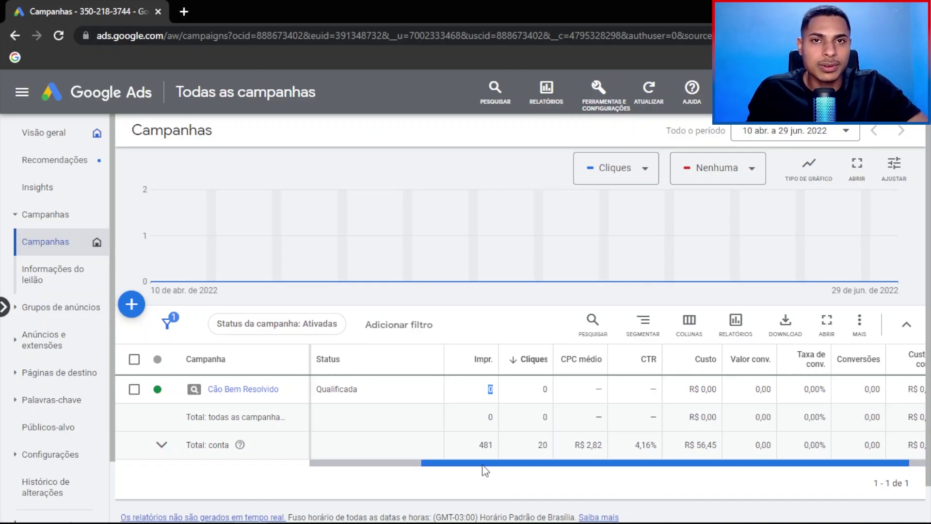
left_click(491, 398)
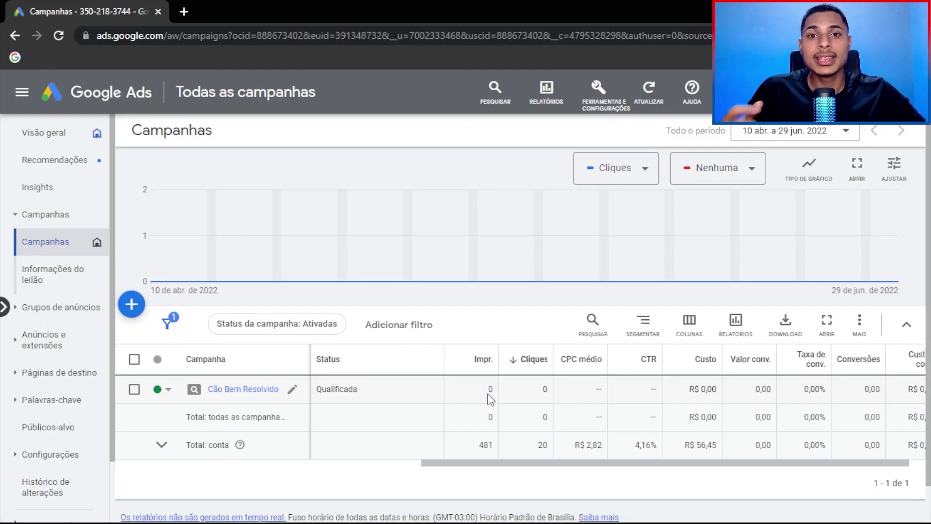
left_click_drag(473, 395, 839, 389)
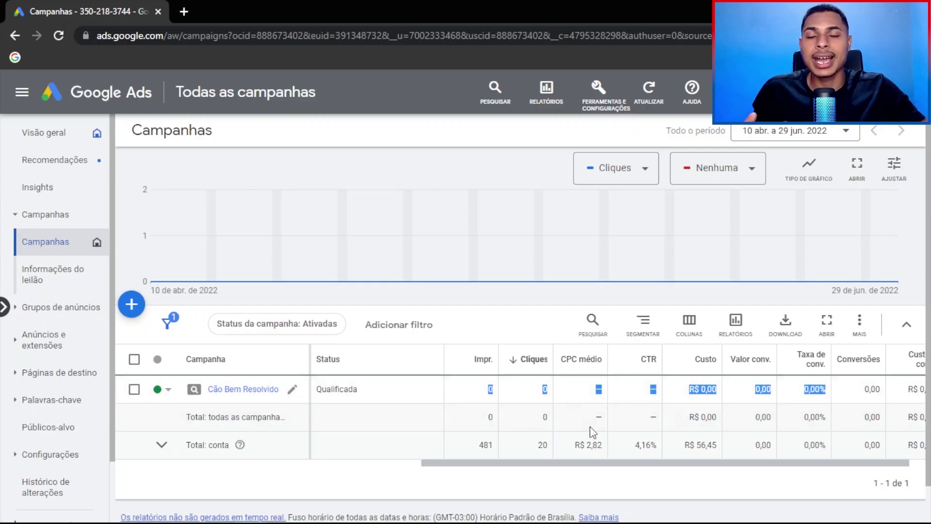
left_click(464, 484)
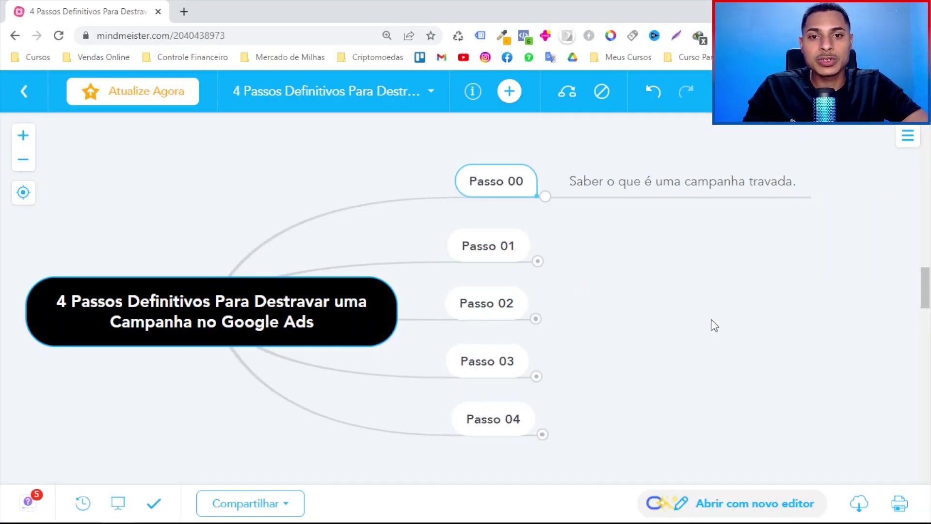
In the MindMeister map, expand Passo 01 down to its causes and highlight "Pode ser concorrência" and "Volume de Busca" in turn
left_click(499, 247)
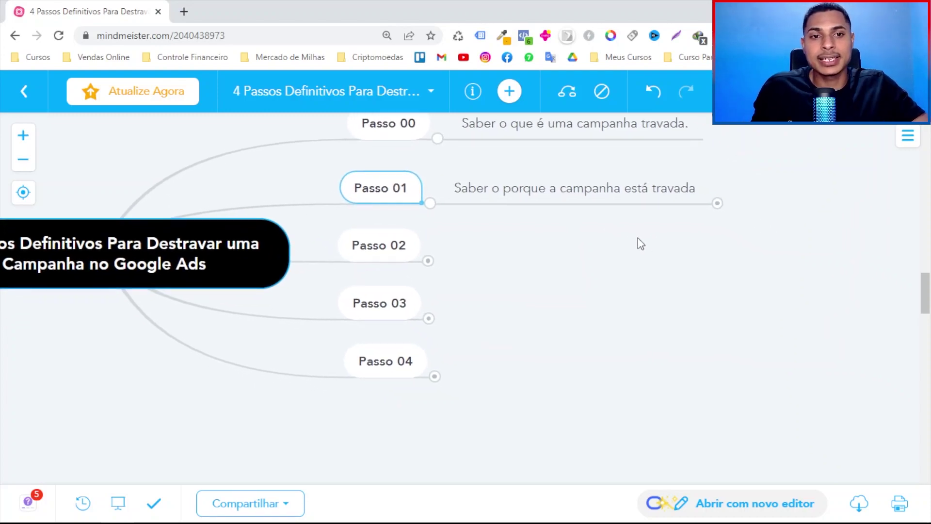
left_click(717, 203)
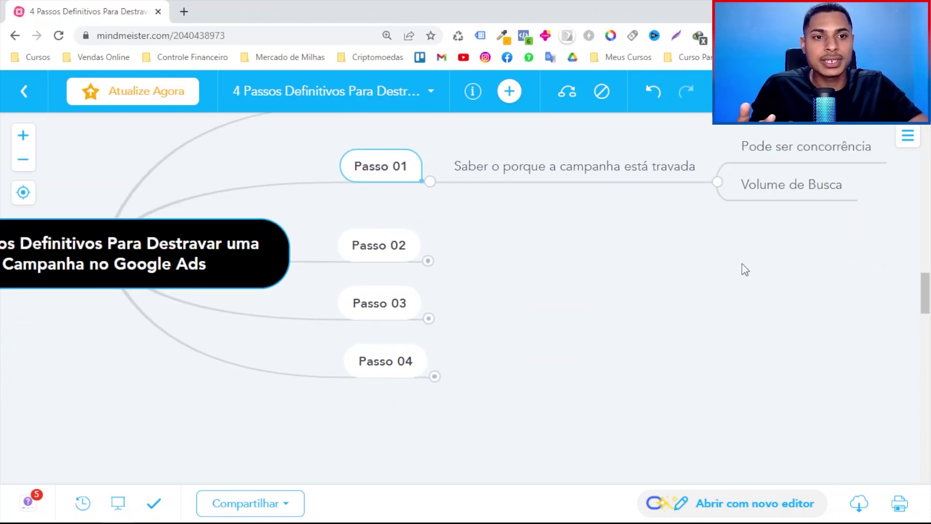
left_click(683, 150)
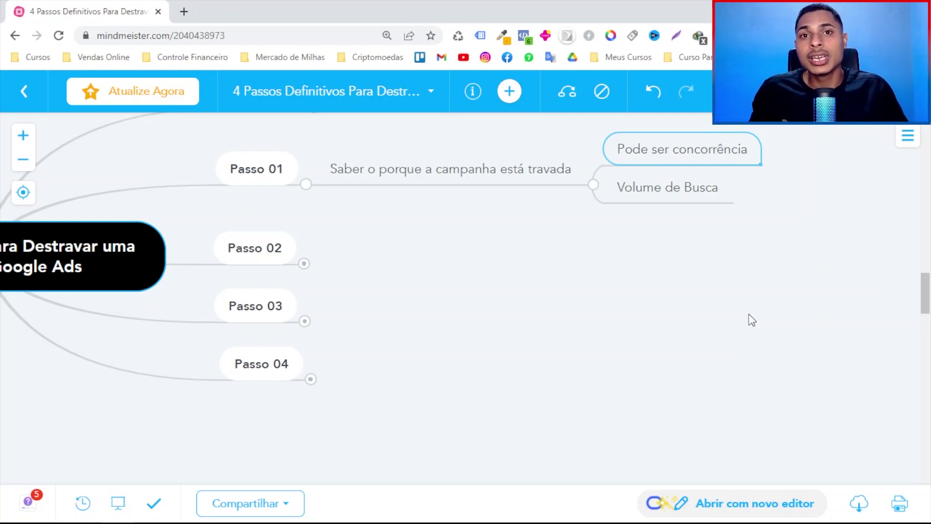
left_click(665, 200)
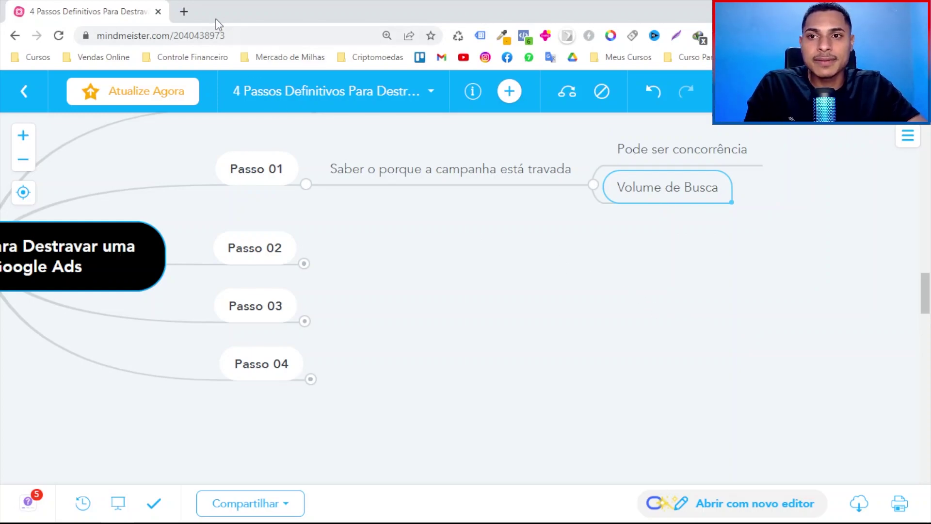
Search Google for "cão bem resolvido" in a new browser tab to check the competing ads
left_click(184, 11)
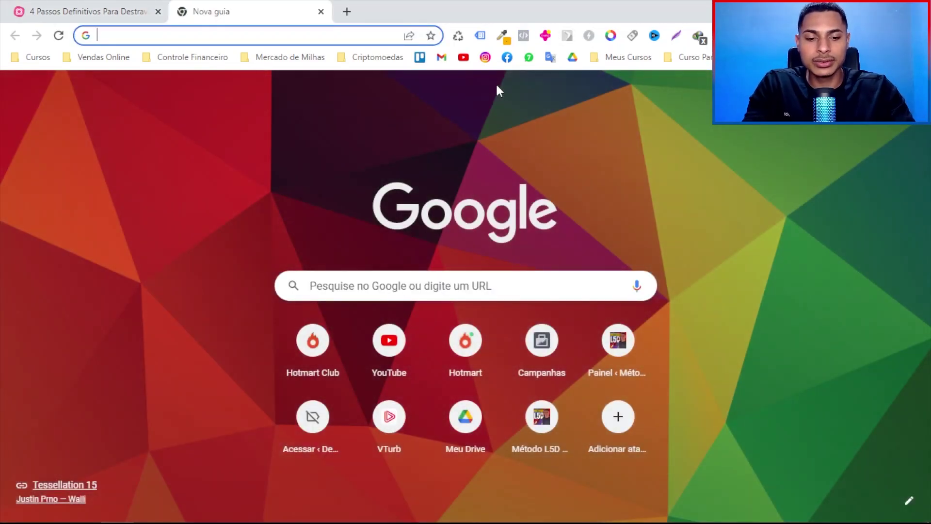
type("c")
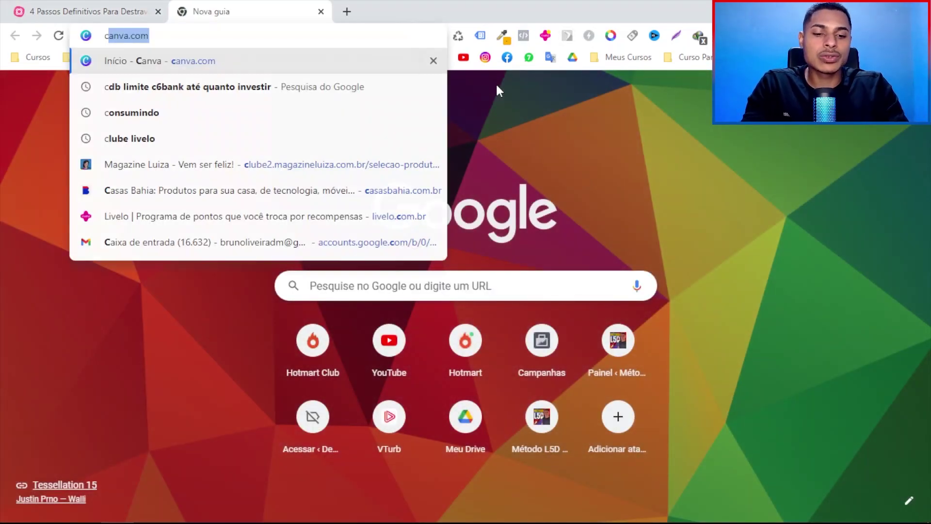
type("ão bem")
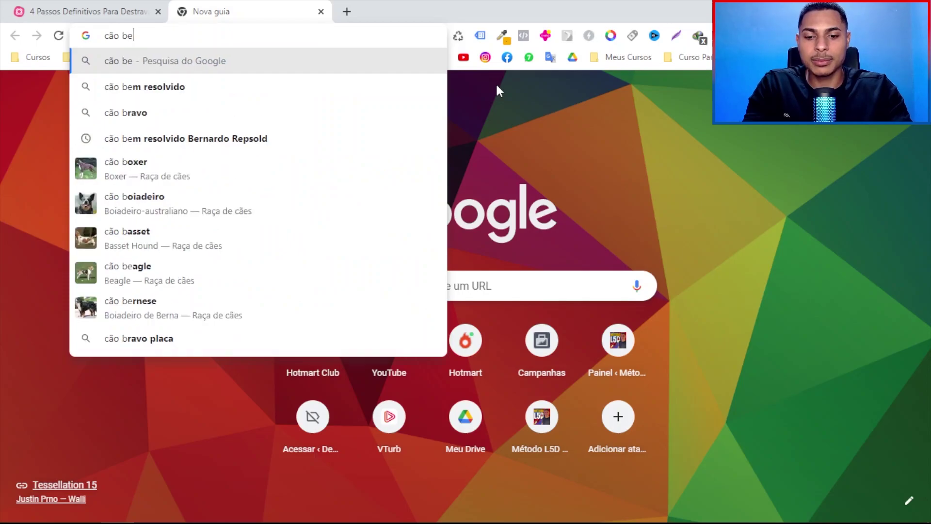
key("Down")
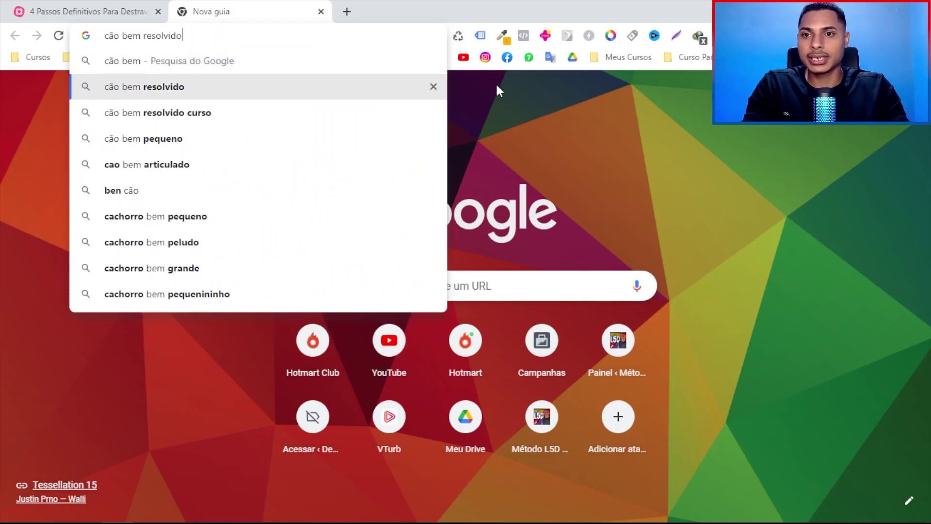
key("Return")
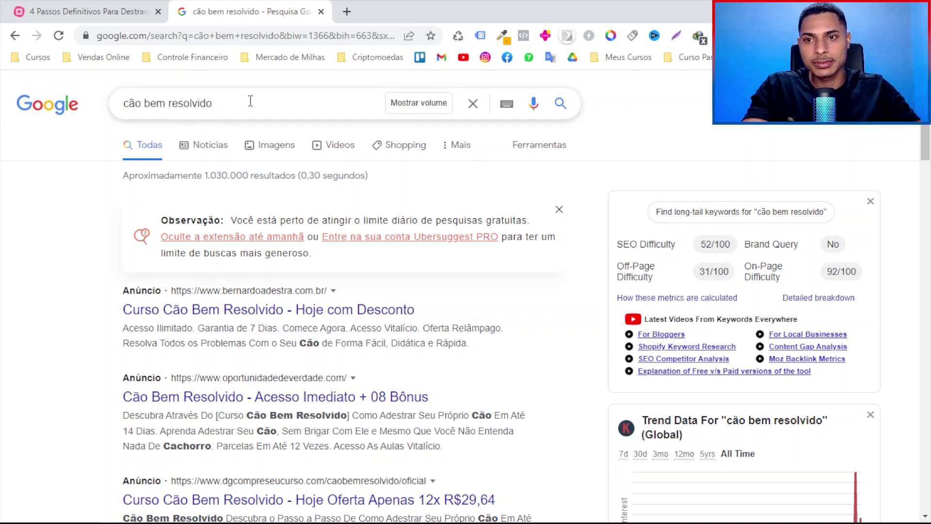
Search Google for "os segredos da lábia" instead and look through the results for competing ads
left_click_drag(250, 102, 108, 111)
key("BackSpace")
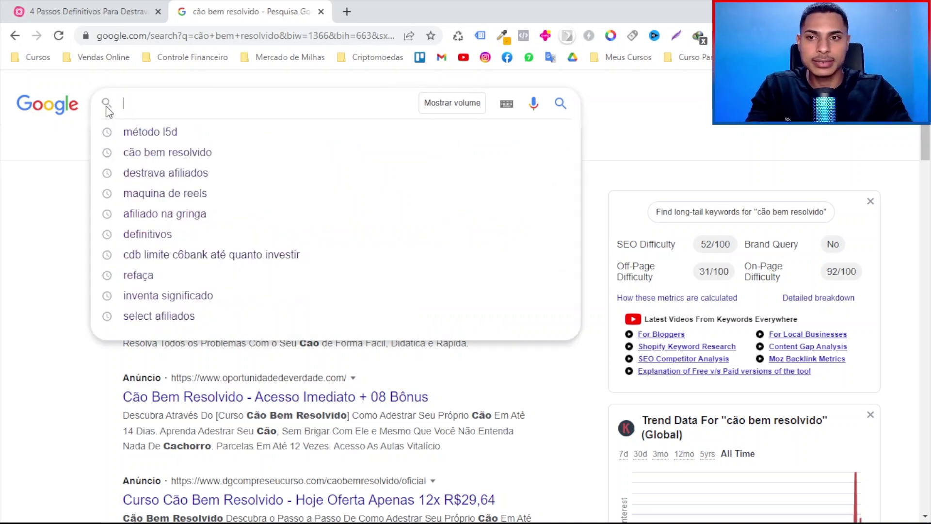
type("os segredos da labia")
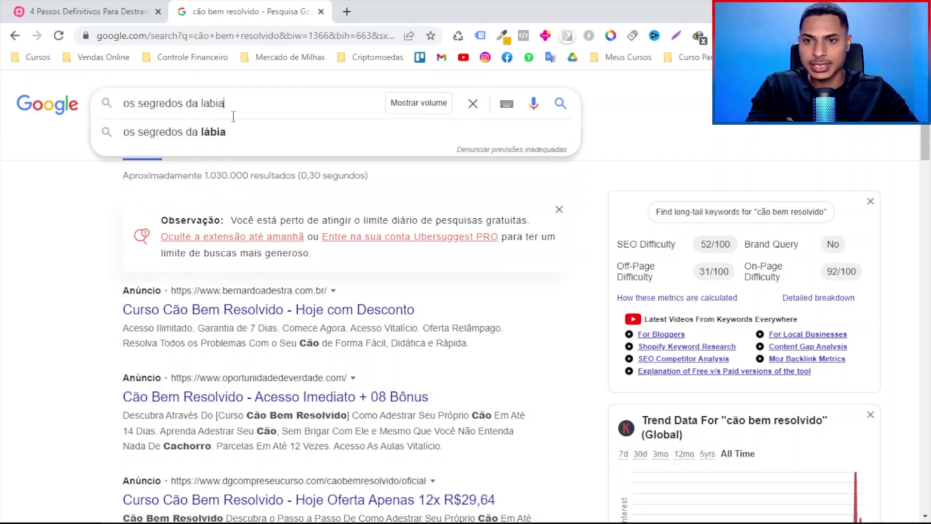
left_click(230, 132)
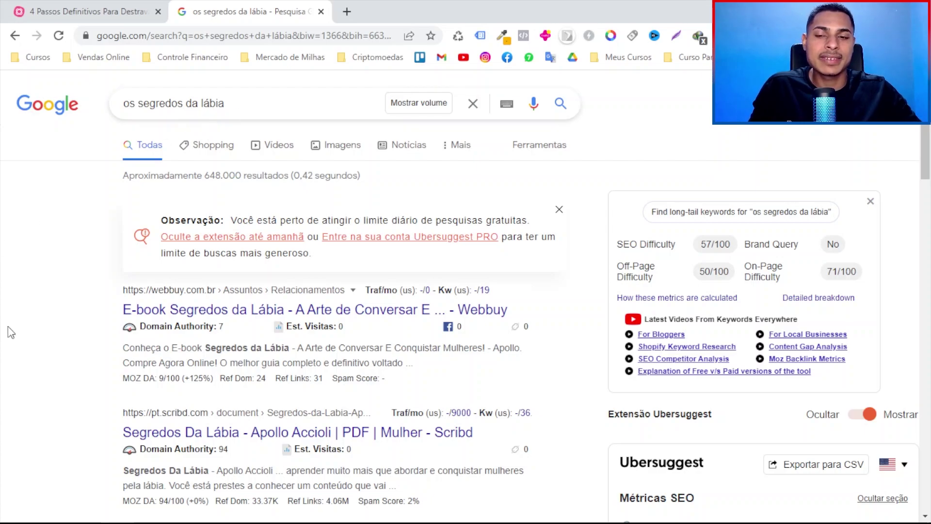
scroll(107, 278, "down", 3)
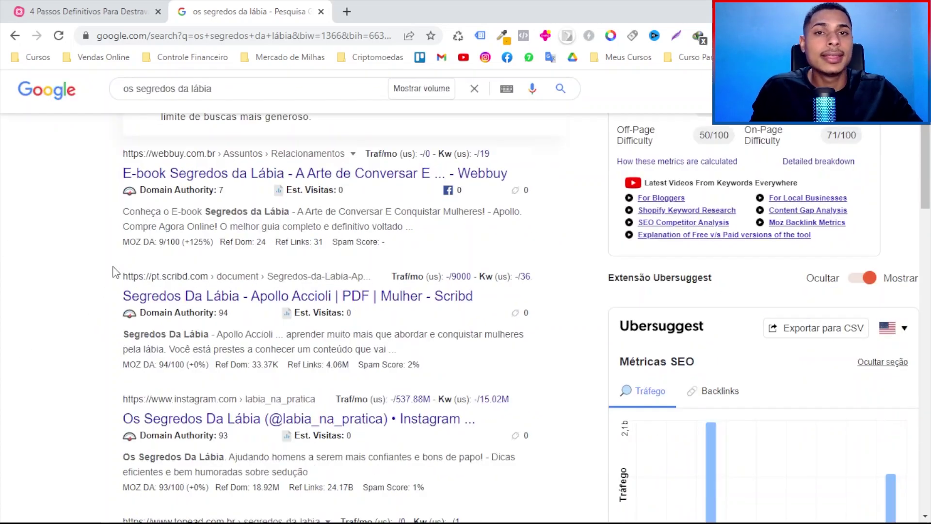
scroll(115, 272, "up", 3)
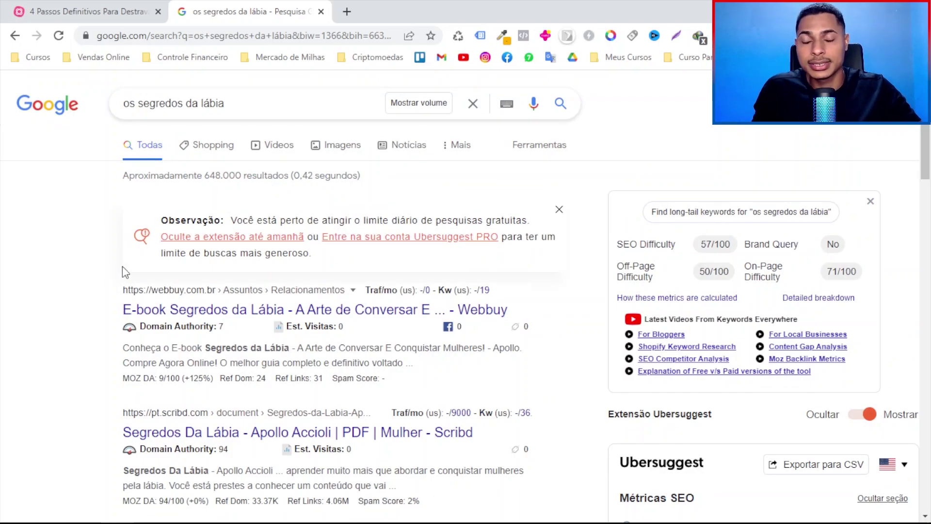
left_click_drag(235, 103, 80, 105)
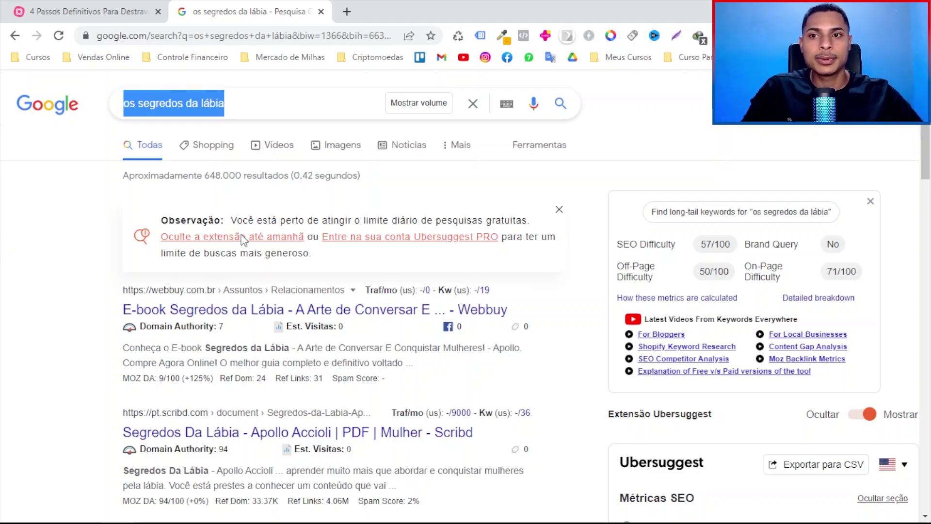
left_click(242, 105)
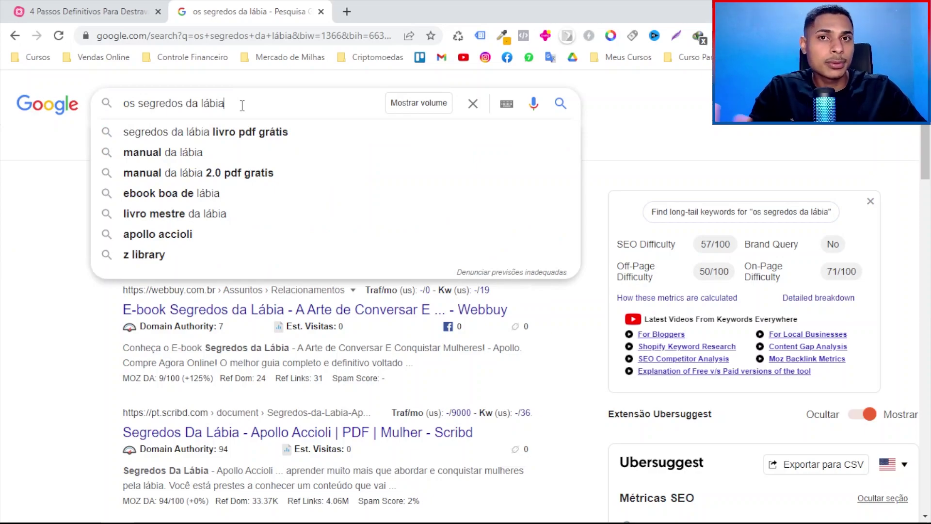
left_click(672, 127)
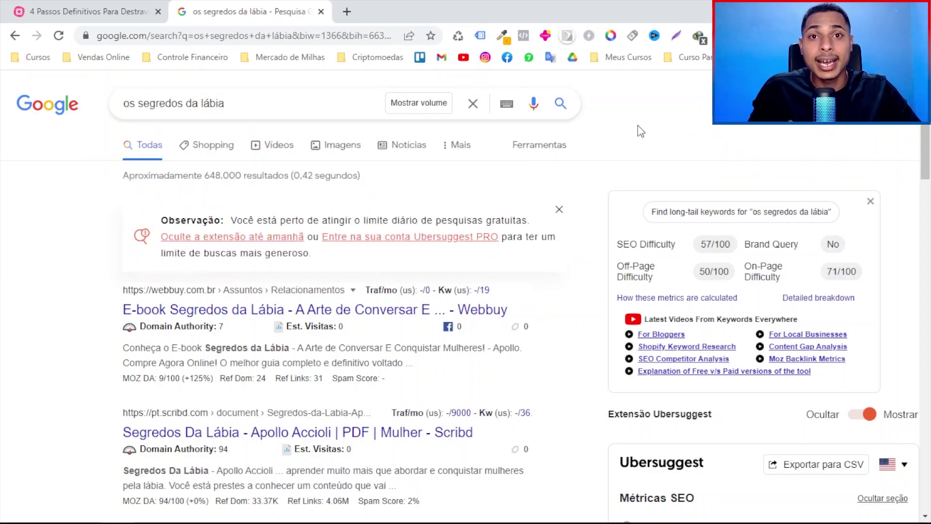
left_click(255, 106)
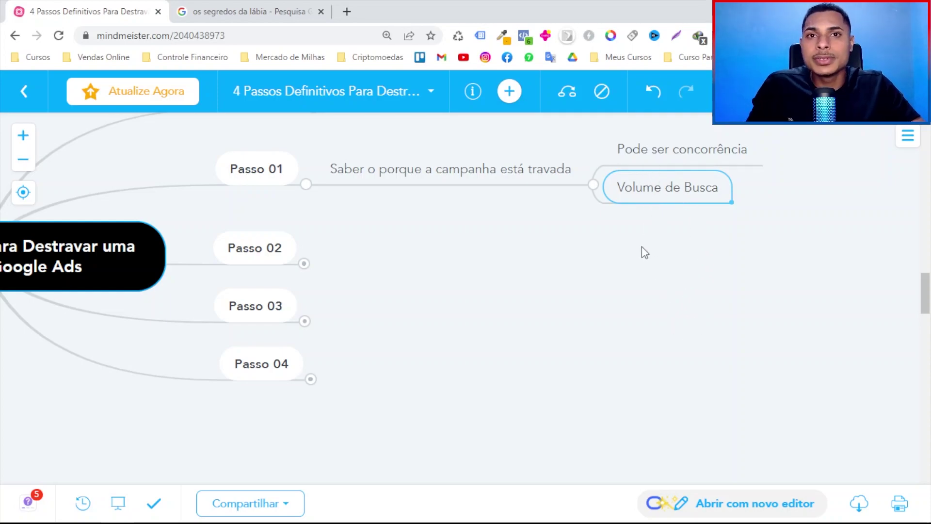
Return to the mind map, highlight "Pode ser concorrência", and expand Passo 02 to select "Criar Todas Extensões e Melhorar os Anúcios"
left_click(666, 148)
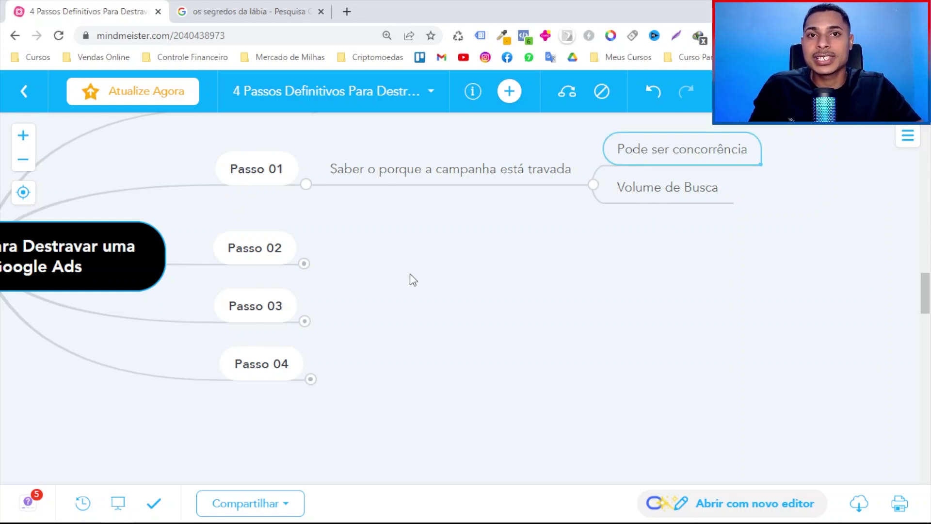
mouse_move(511, 286)
left_mouse_down()
mouse_move(509, 301)
mouse_move(513, 276)
left_mouse_up()
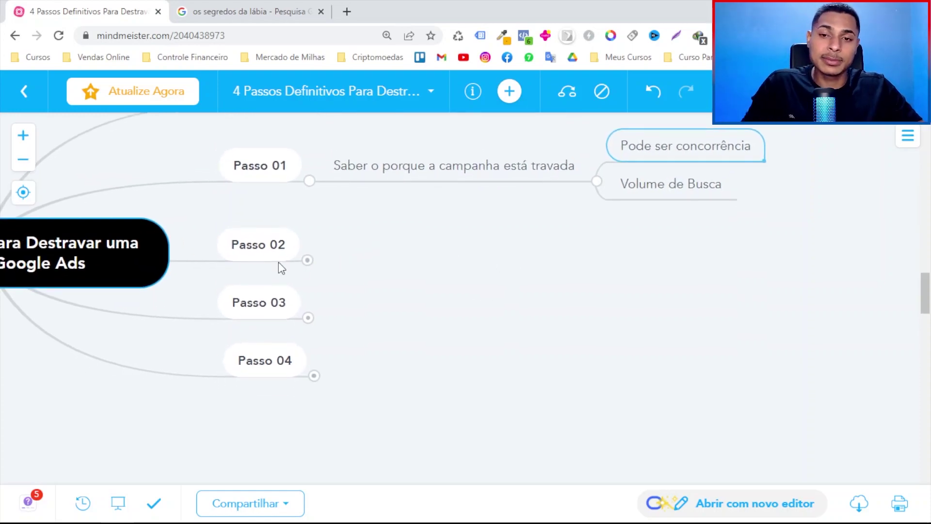
left_click(279, 243)
left_click(307, 262)
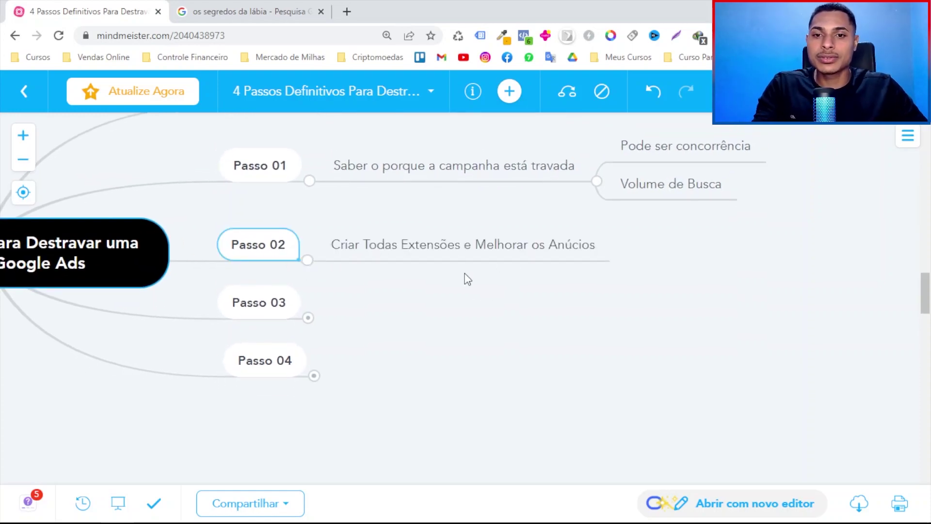
left_click(443, 244)
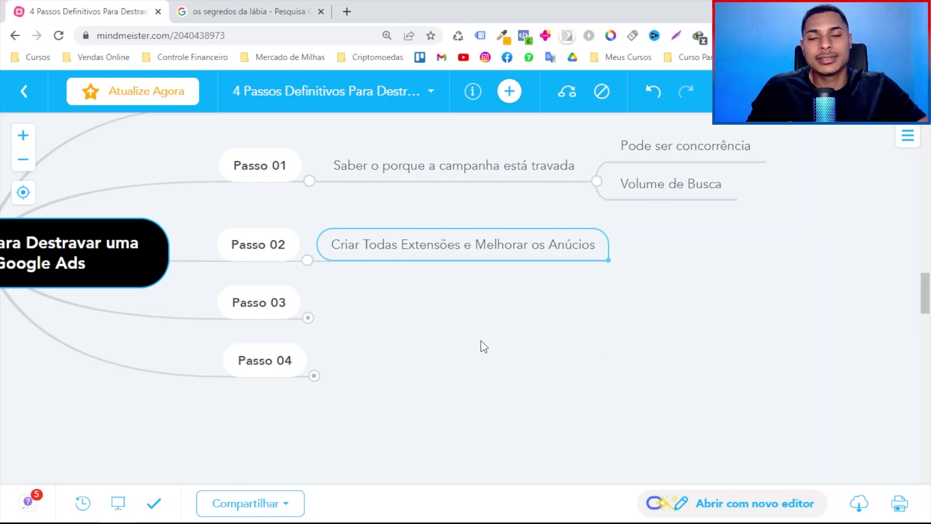
Expand Passo 03 in the mind map, select "Aumentar Orçamento e CPC" and expand its subtopics
left_click(262, 306)
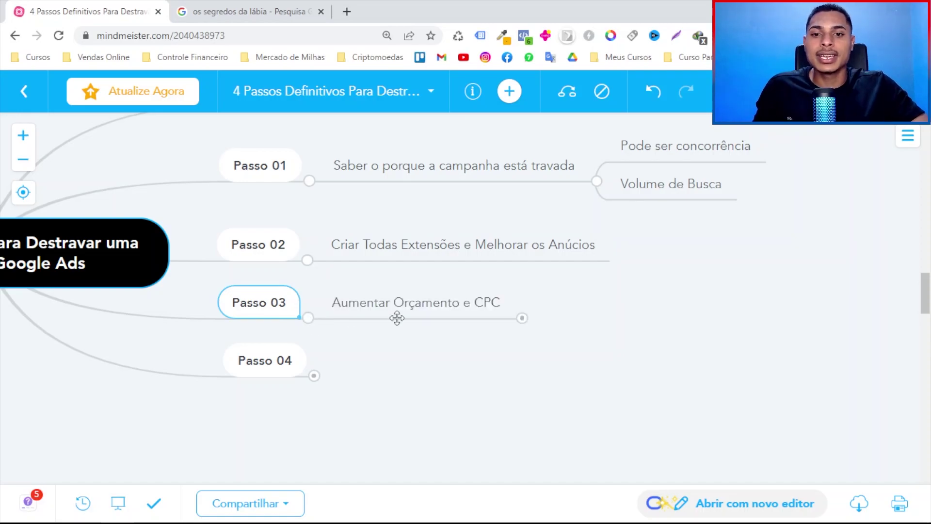
left_click(412, 307)
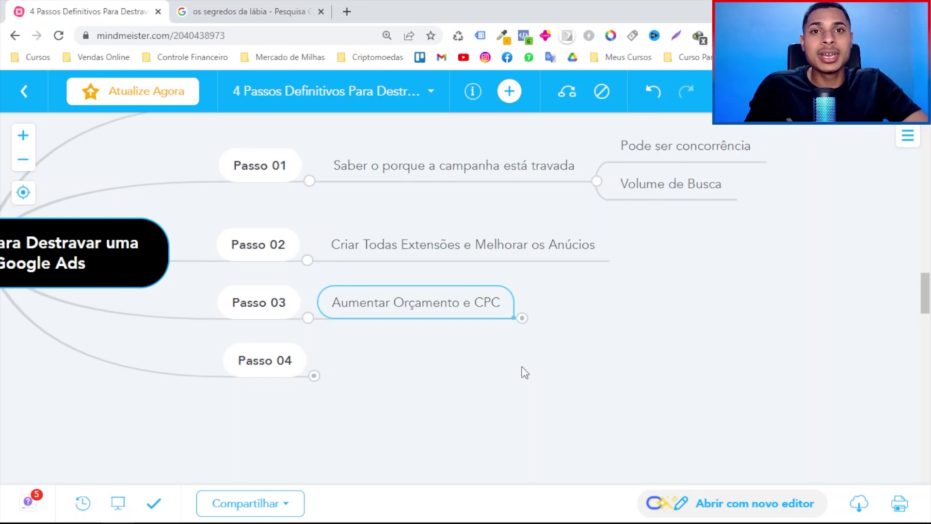
left_click(519, 318)
left_click_drag(625, 401, 595, 376)
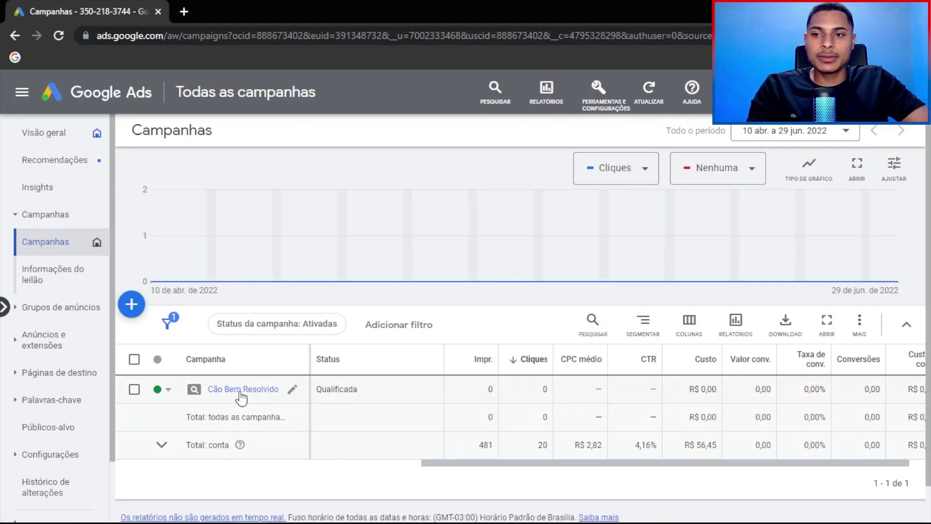
In Google Ads, open the settings of the Cão Bem Resolvido campaign
left_click(242, 394)
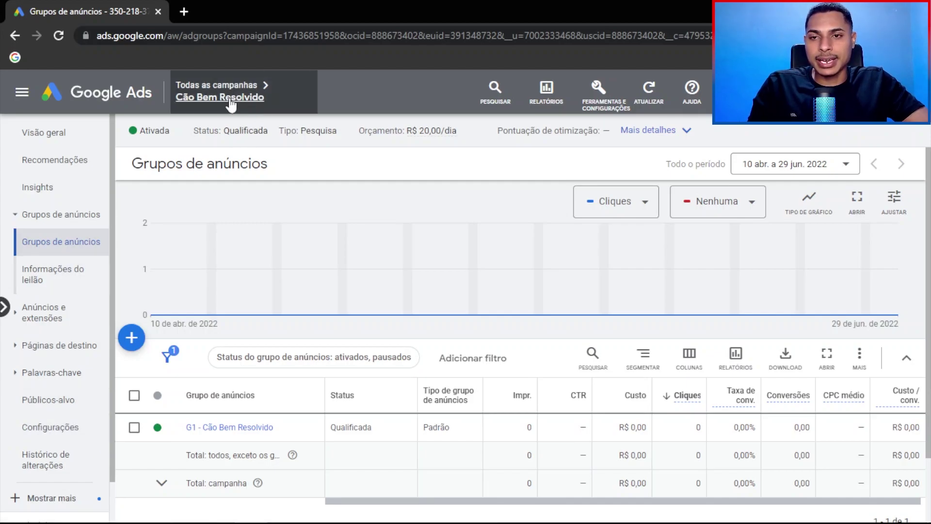
left_click(75, 430)
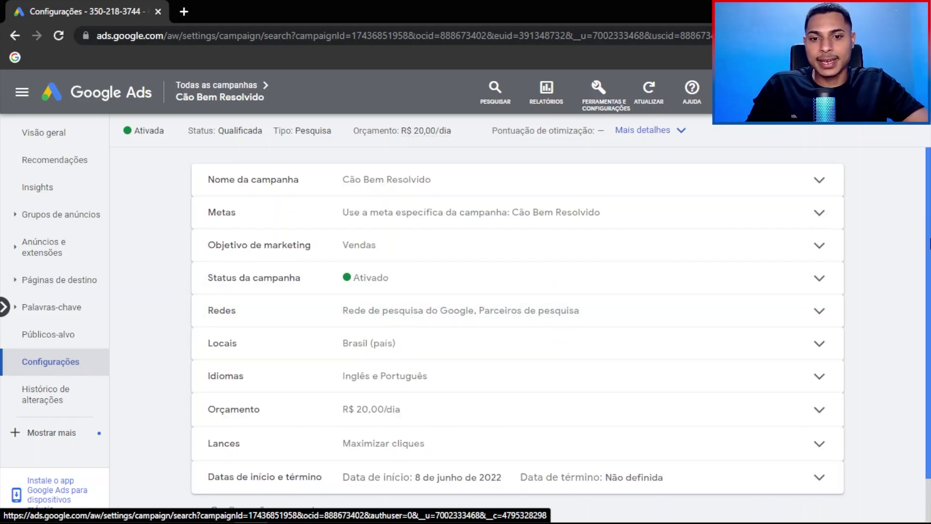
Set the campaign's average daily budget to R$ 50 and save it
scroll(924, 271, "down", 2)
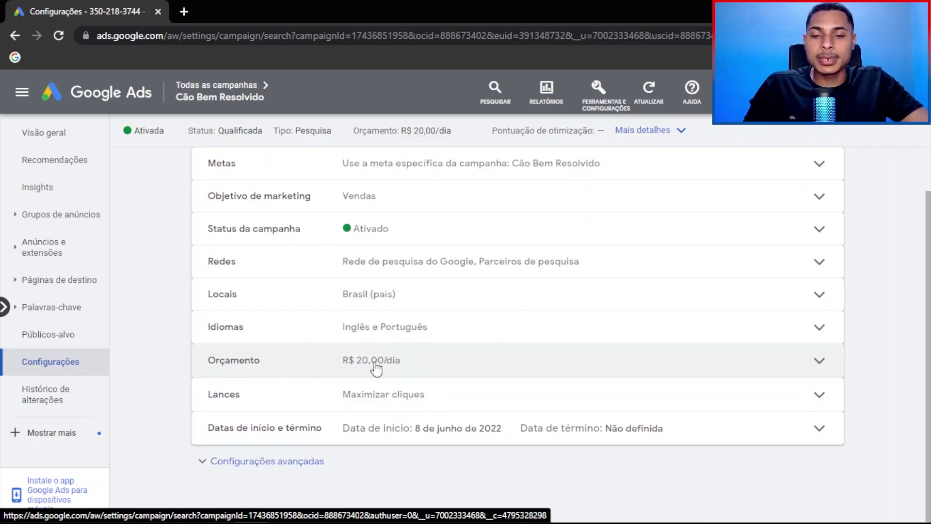
left_click(378, 365)
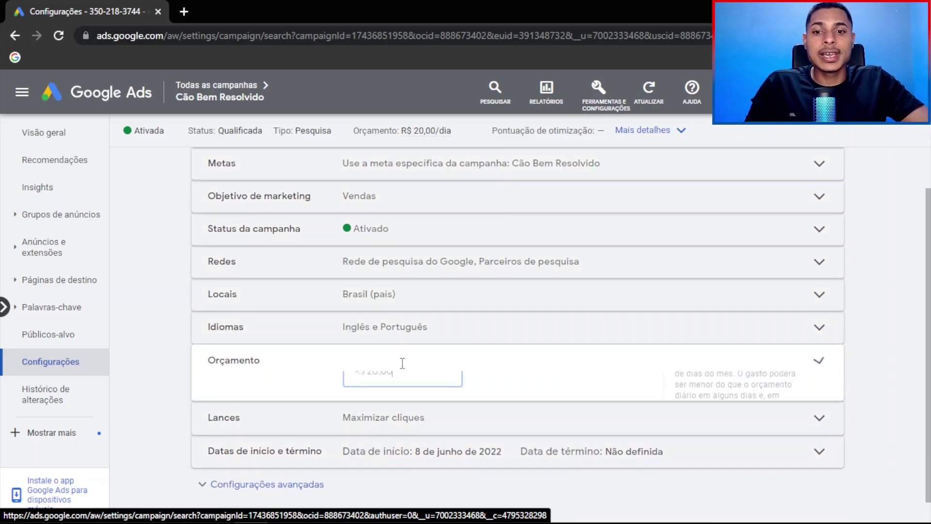
left_click_drag(368, 334, 417, 335)
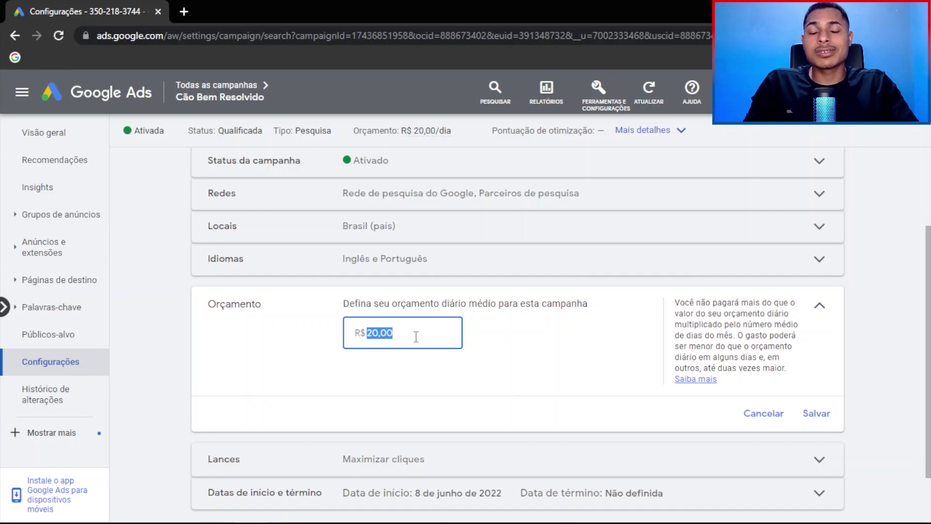
type("50")
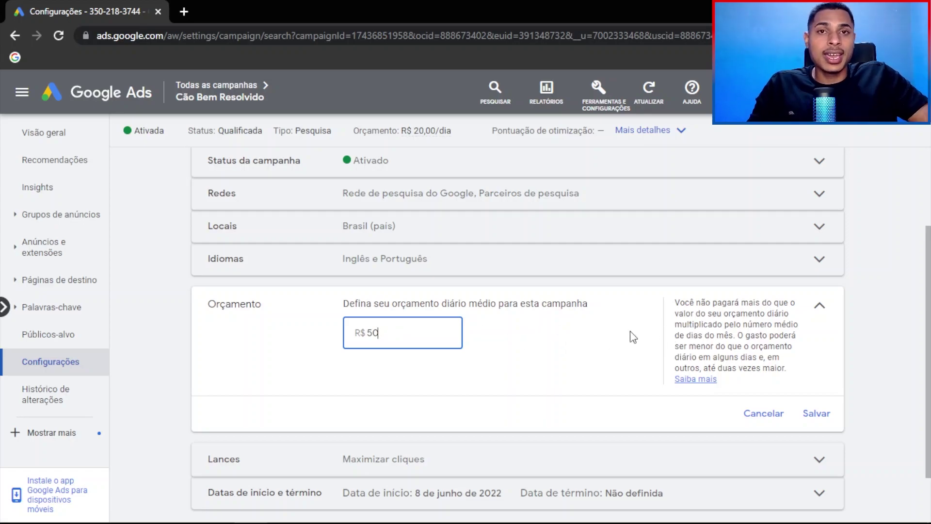
left_click(816, 414)
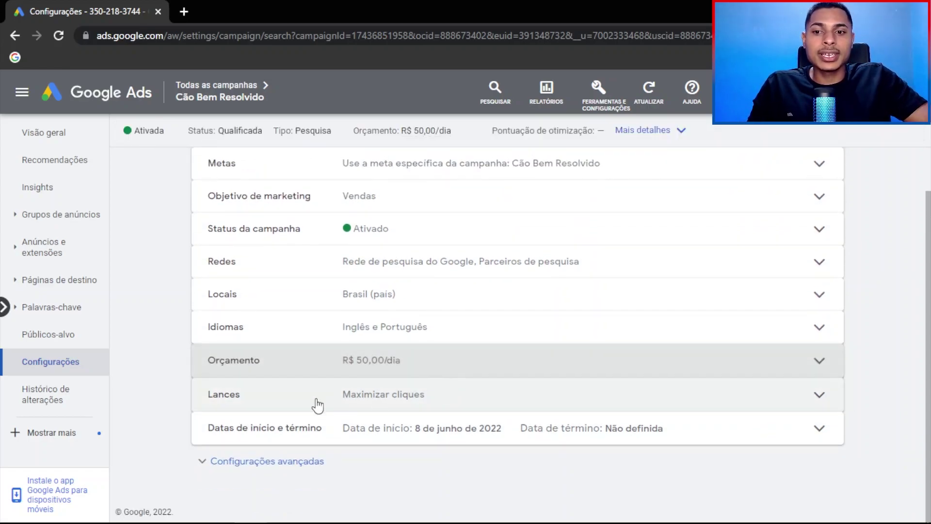
In the campaign's bidding settings, set the maximum CPC bid limit to R$ 7 and save it
left_click(432, 398)
scroll(472, 349, "down", 4)
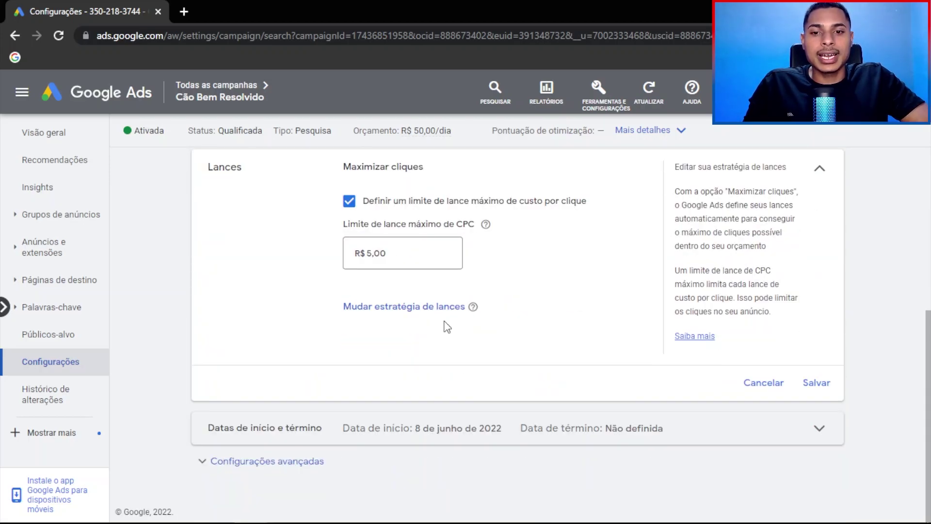
scroll(339, 271, "up", 1)
left_click_drag(367, 322, 448, 322)
type("7")
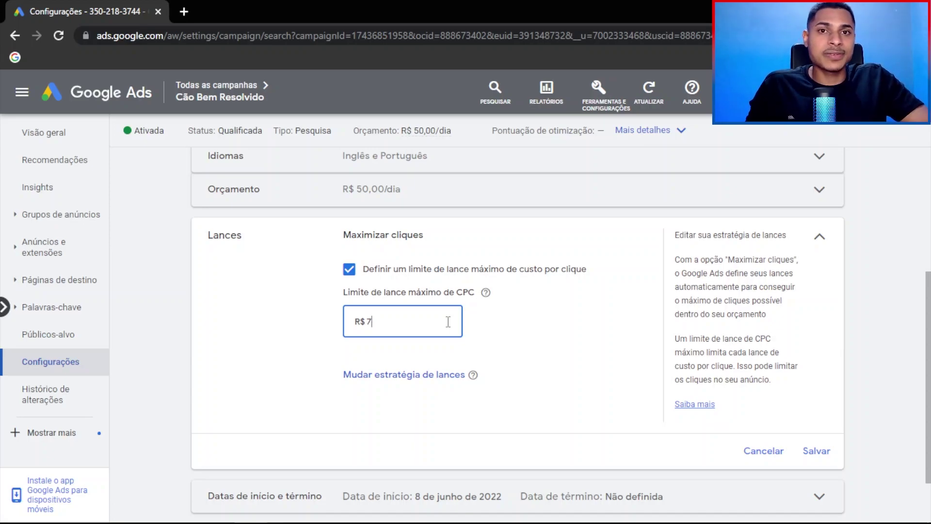
left_click(828, 460)
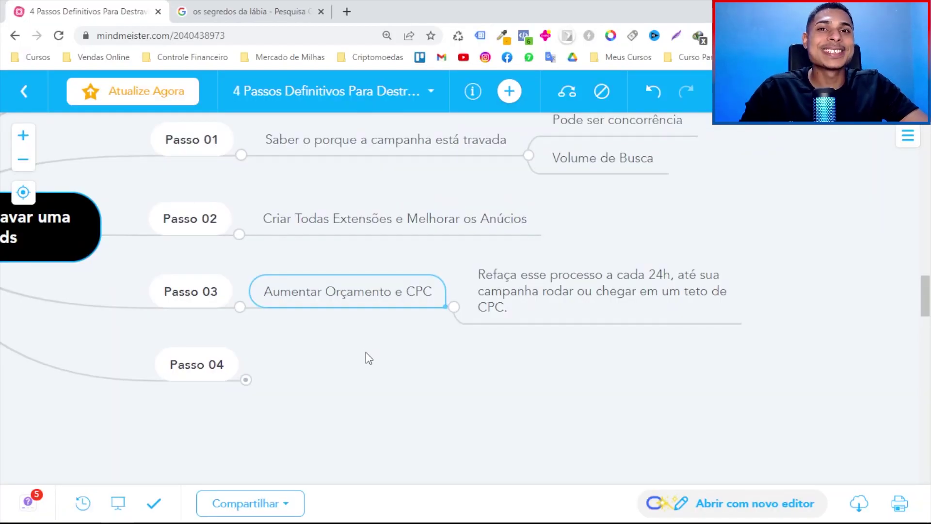
Return to the MindMeister mind map and expand Passo 04 to show its subtopic
left_click_drag(366, 353, 513, 320)
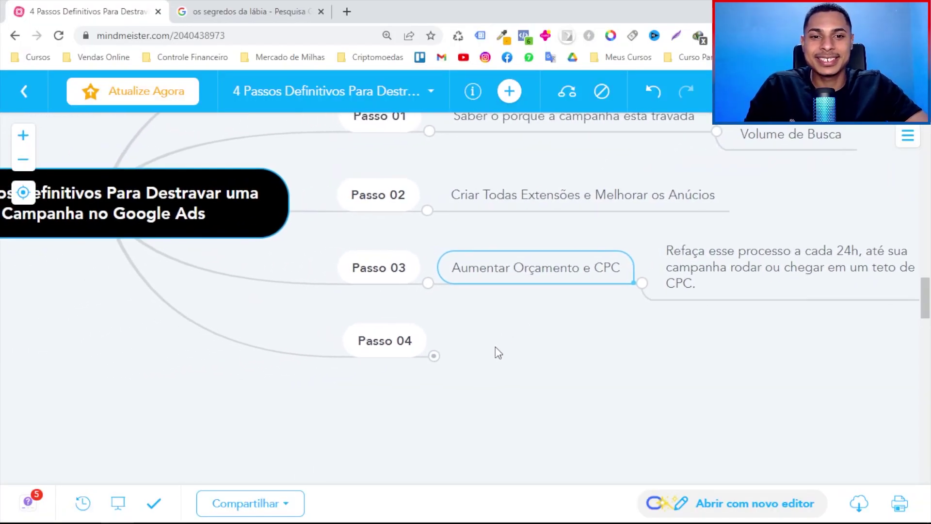
left_click(434, 356)
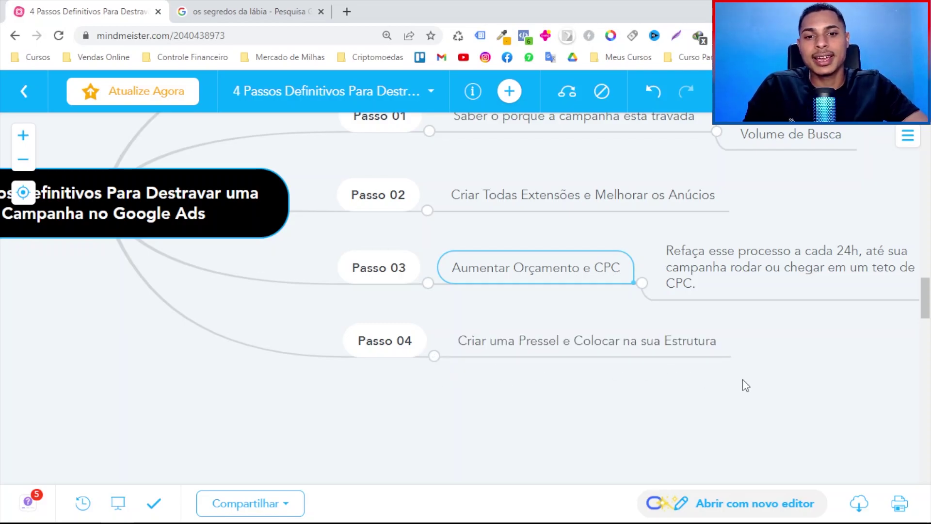
left_click_drag(742, 379, 706, 348)
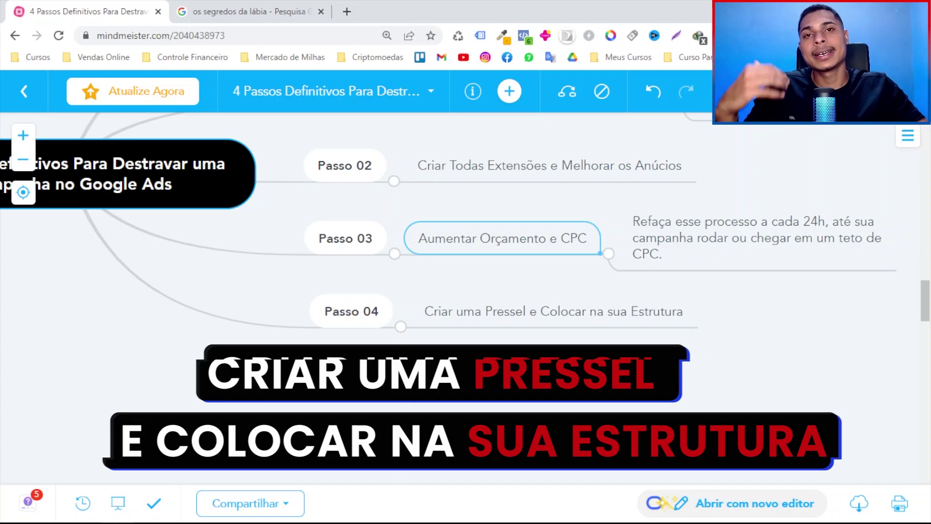
scroll(756, 307, "up", 1)
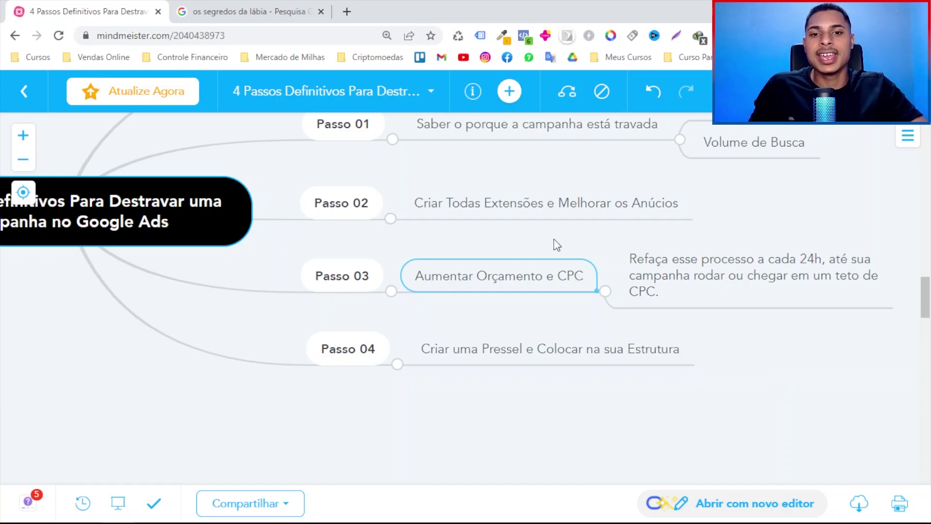
Highlight Passo 03's note about repeating the process every 24h, then "Criar uma Pressel e Colocar na sua Estrutura", and review all the steps
left_click(704, 281)
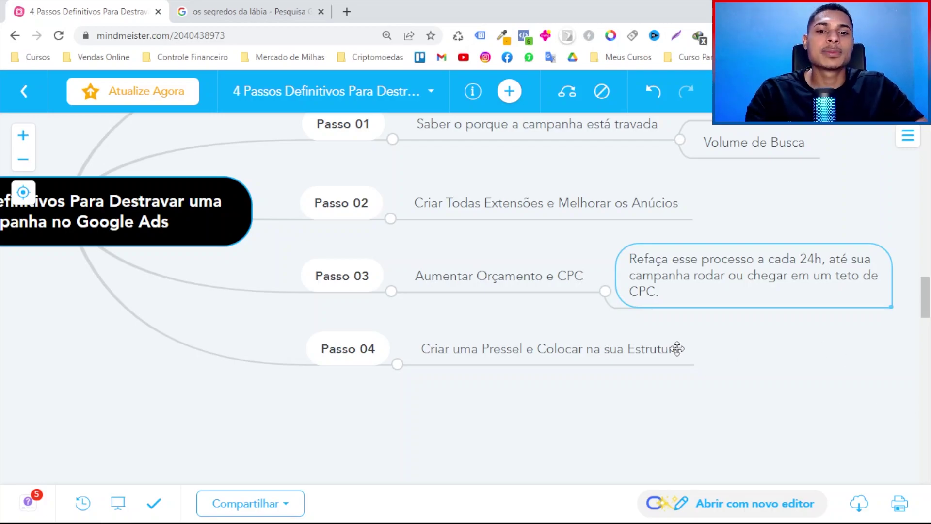
left_click(545, 354)
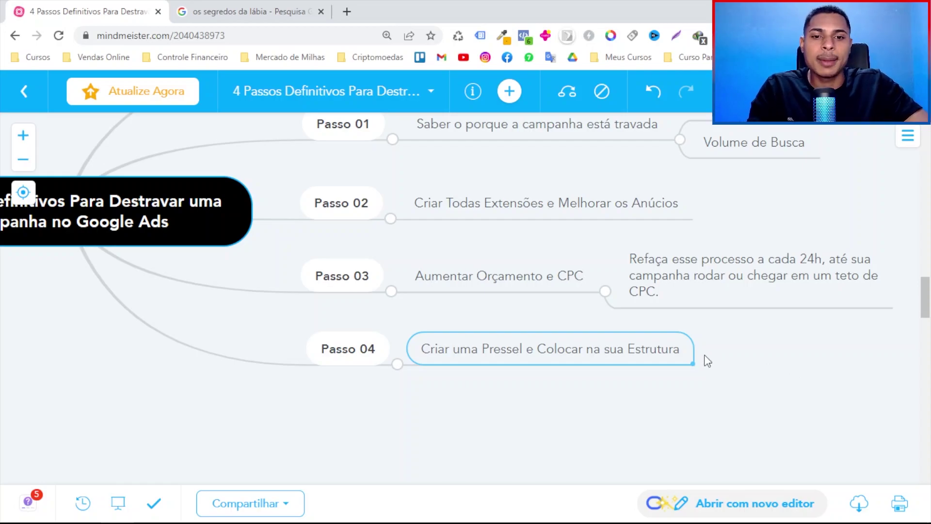
left_click_drag(769, 333, 777, 396)
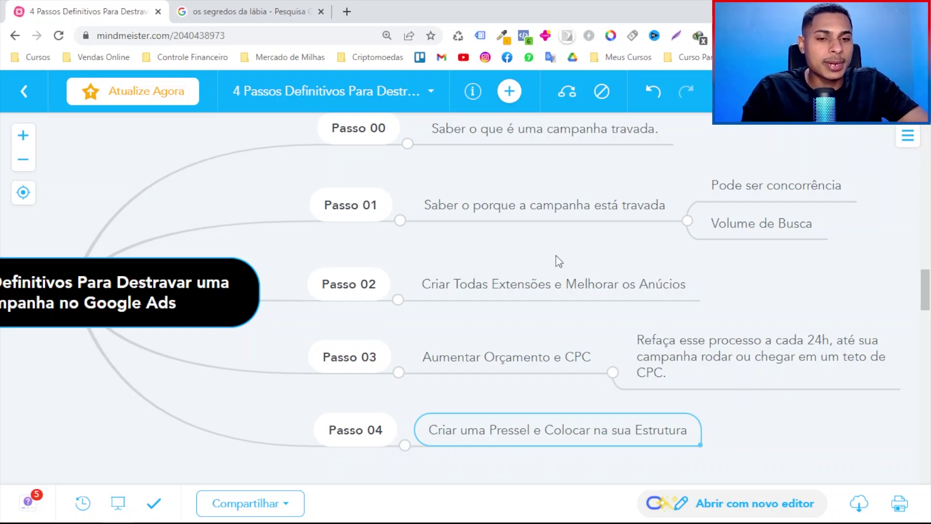
left_click_drag(555, 256, 646, 258)
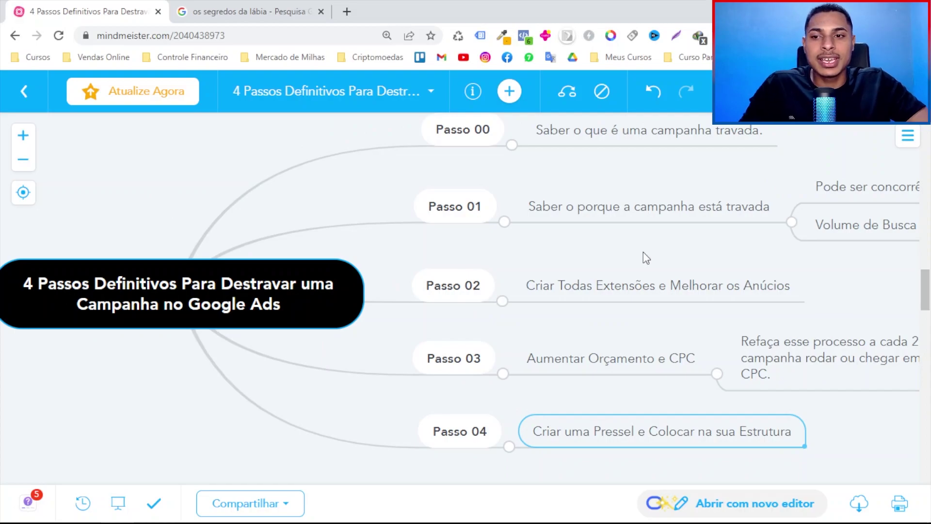